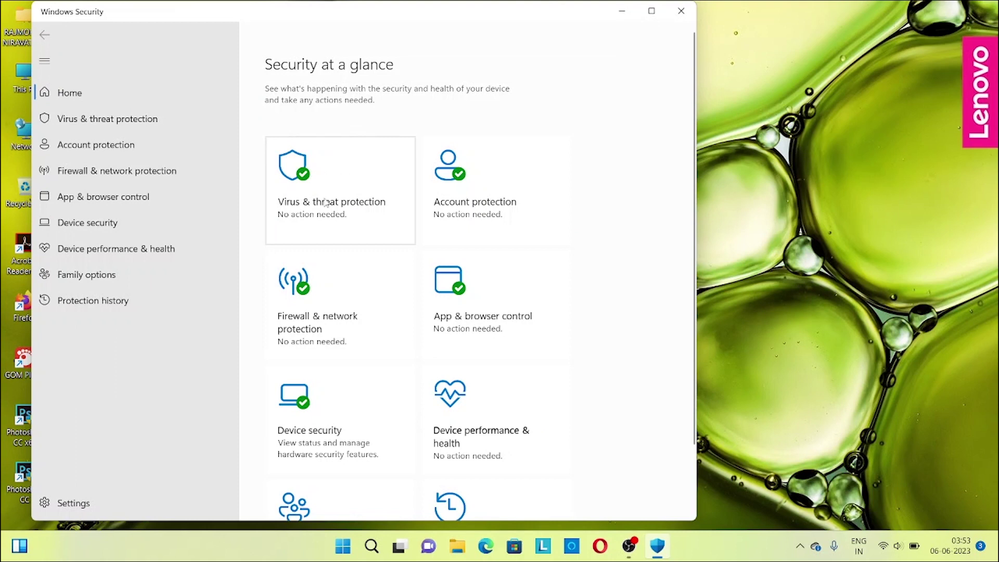
Step: Open the Virus & threat protection page to confirm there are no current threats
left_click(365, 188)
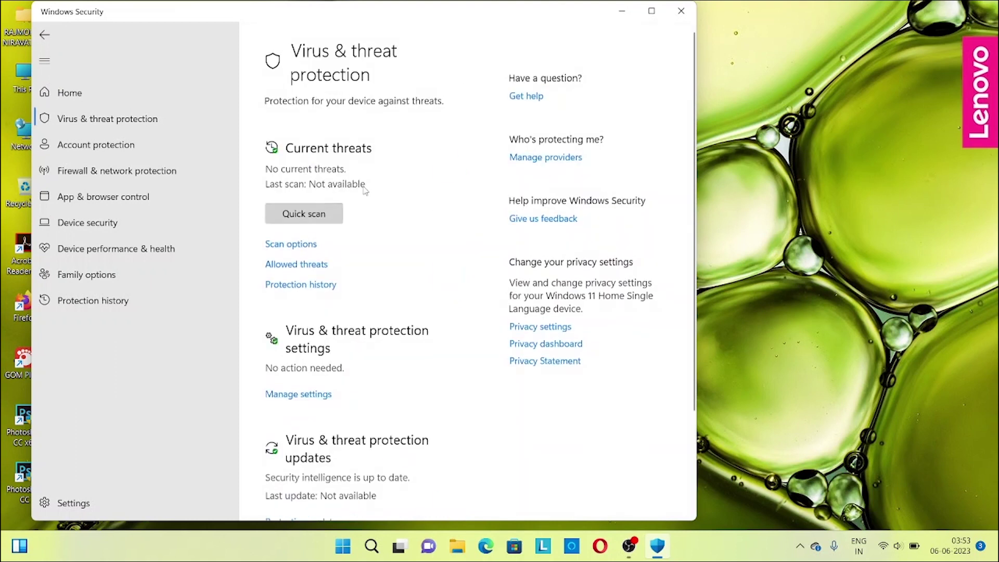
scroll(407, 315, "down", 3)
scroll(408, 315, "up", 3)
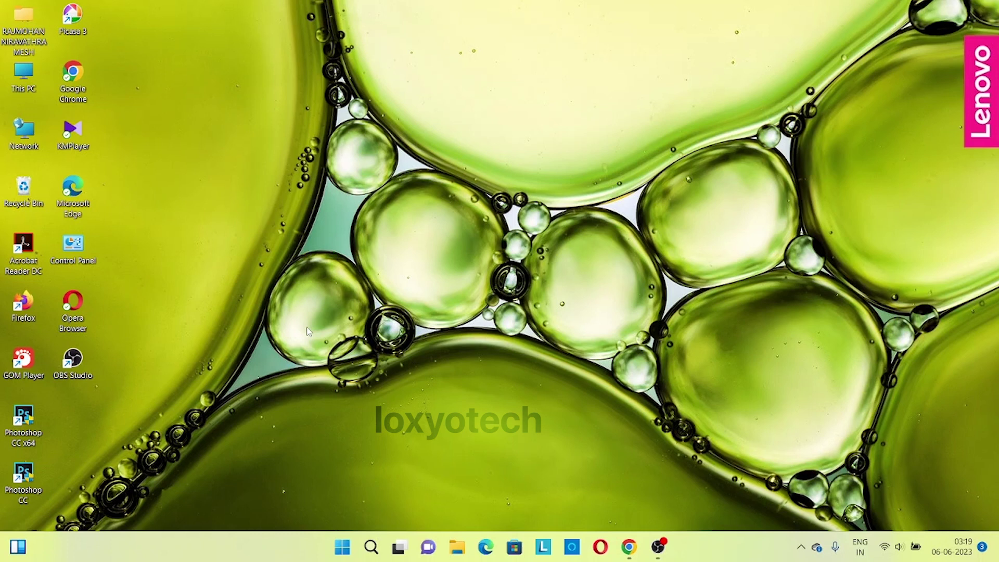
Step: Launch Settings from Start search and go to Apps > Installed apps
left_click(372, 546)
type("se")
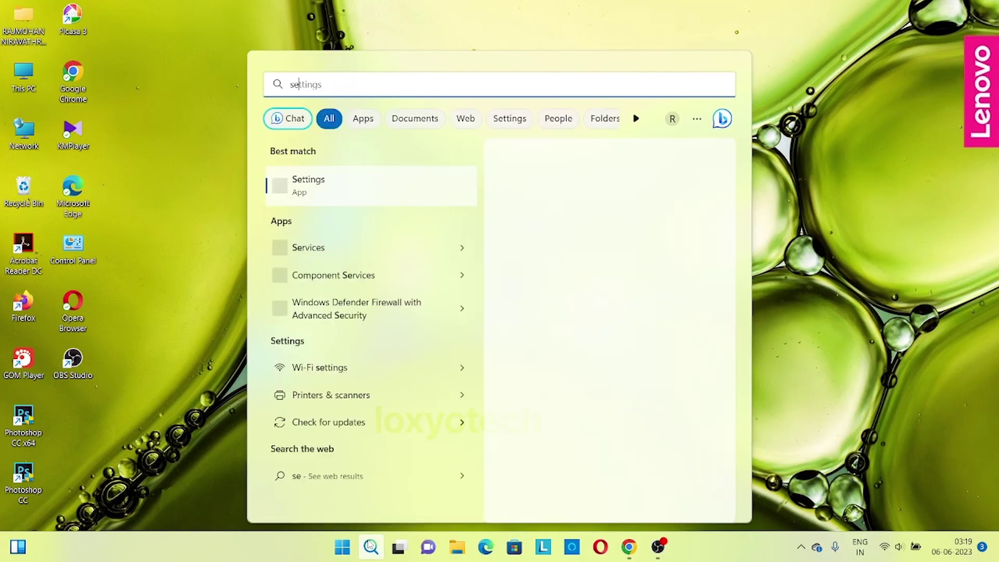
type("ttings")
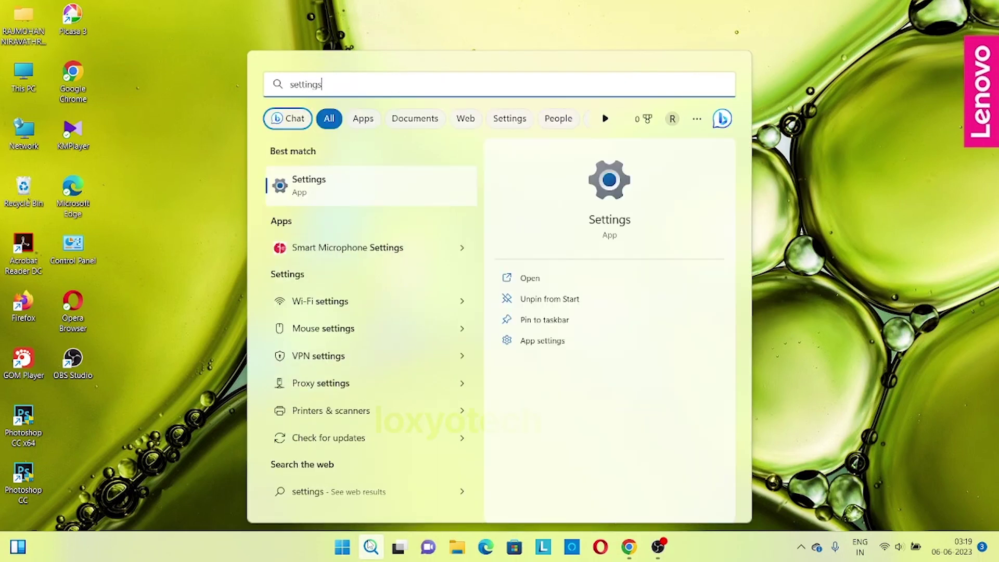
key("Return")
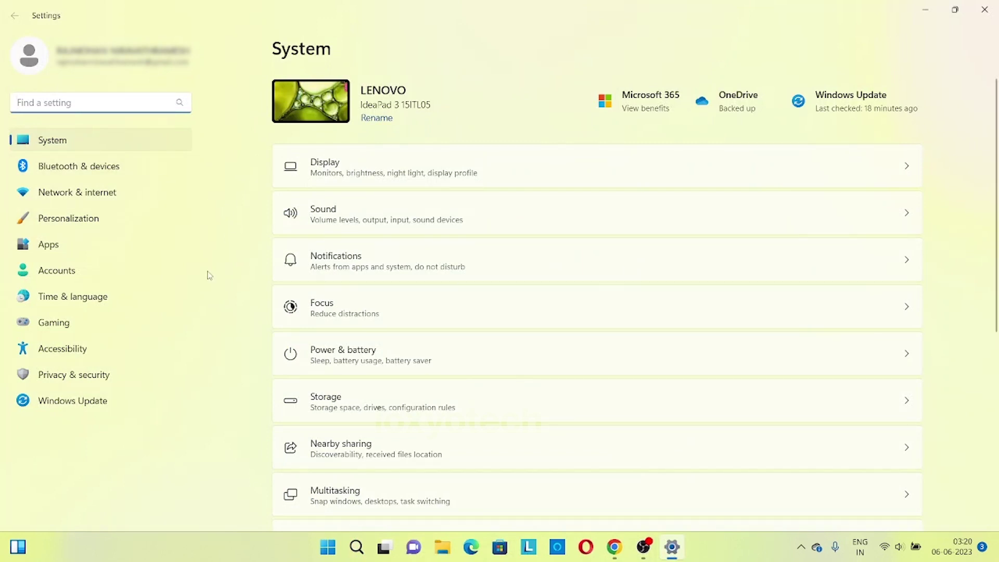
left_click(100, 249)
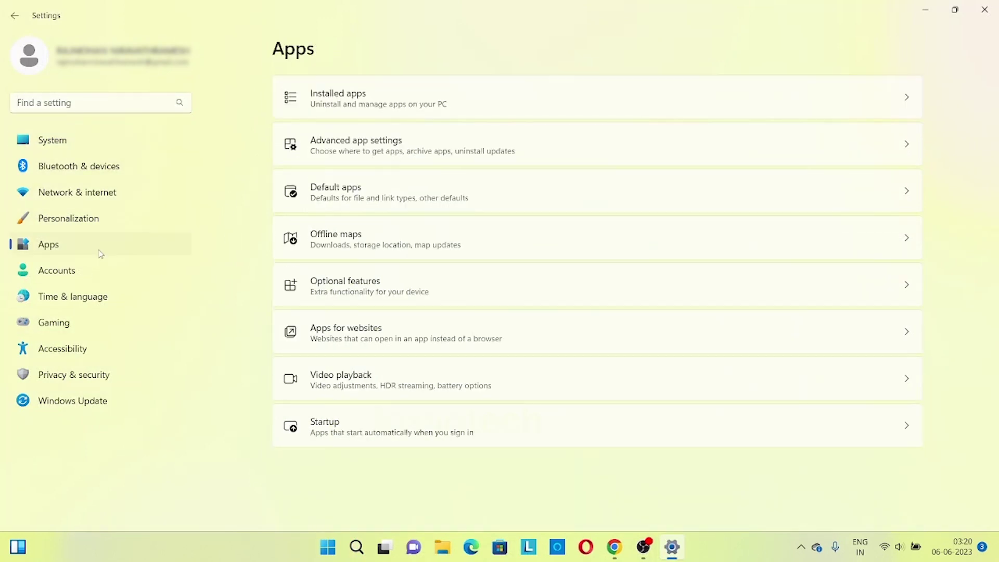
left_click(526, 109)
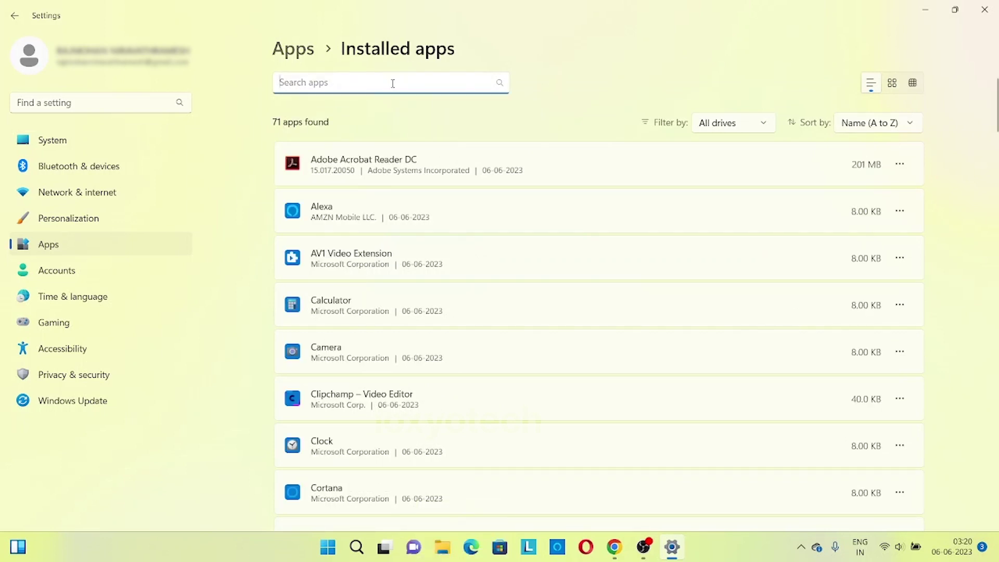
type("secur")
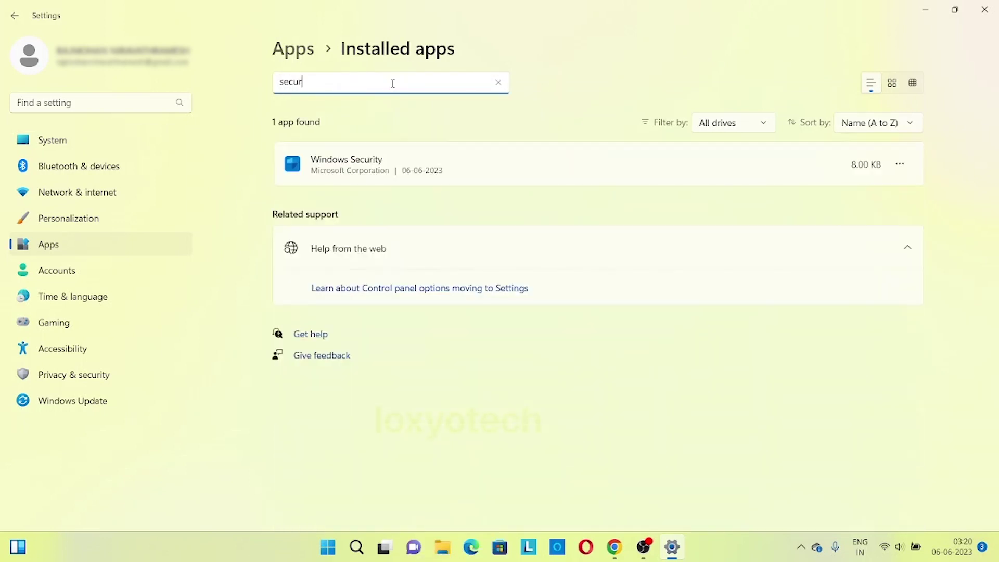
type("ity")
Step: Open Windows Security's Advanced options, leaving its background app permission unchanged
left_click(899, 165)
left_click(834, 200)
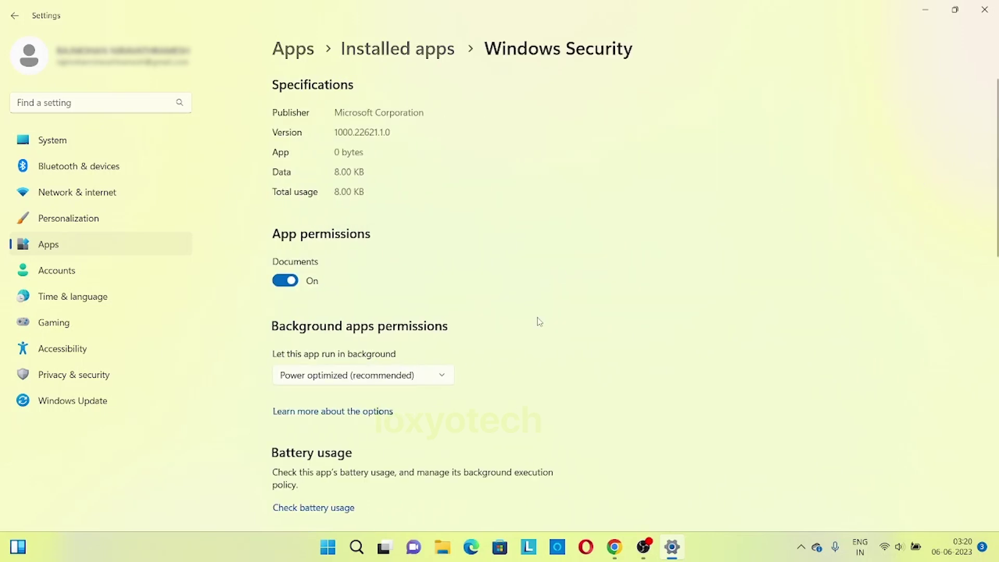
scroll(538, 321, "down", 2)
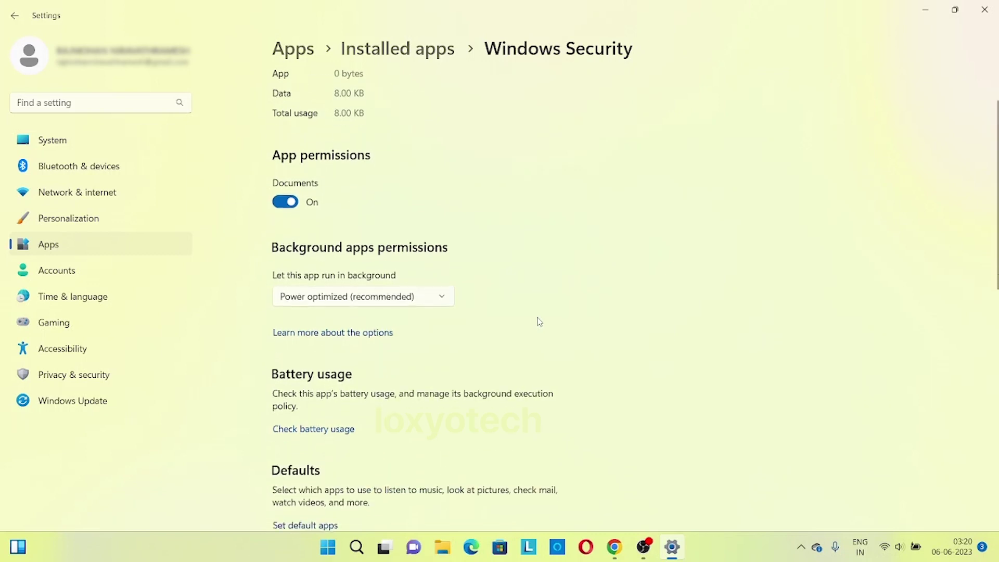
left_click(427, 296)
left_click(356, 295)
scroll(525, 310, "down", 5)
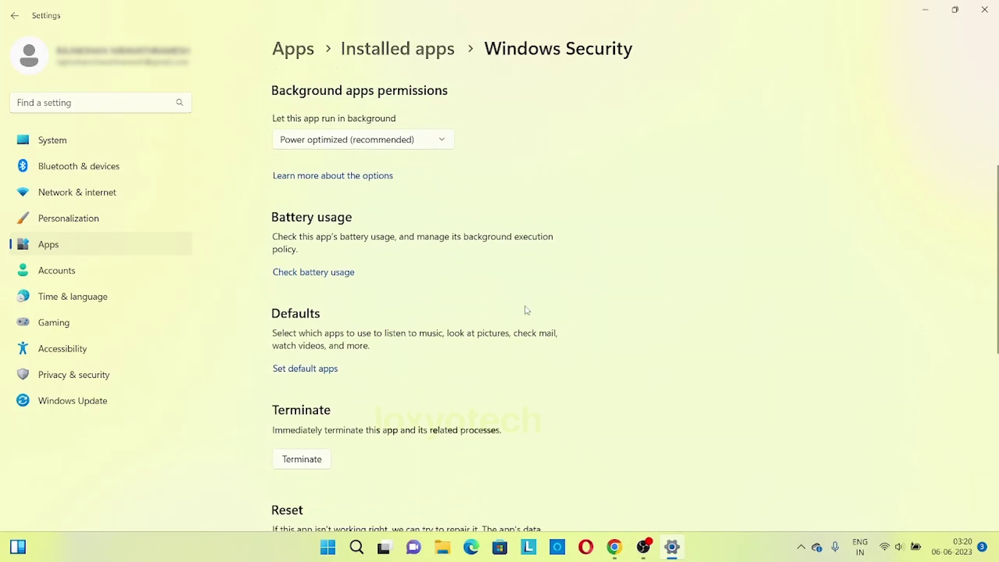
scroll(525, 310, "down", 1)
scroll(526, 310, "down", 2)
scroll(525, 310, "down", 1)
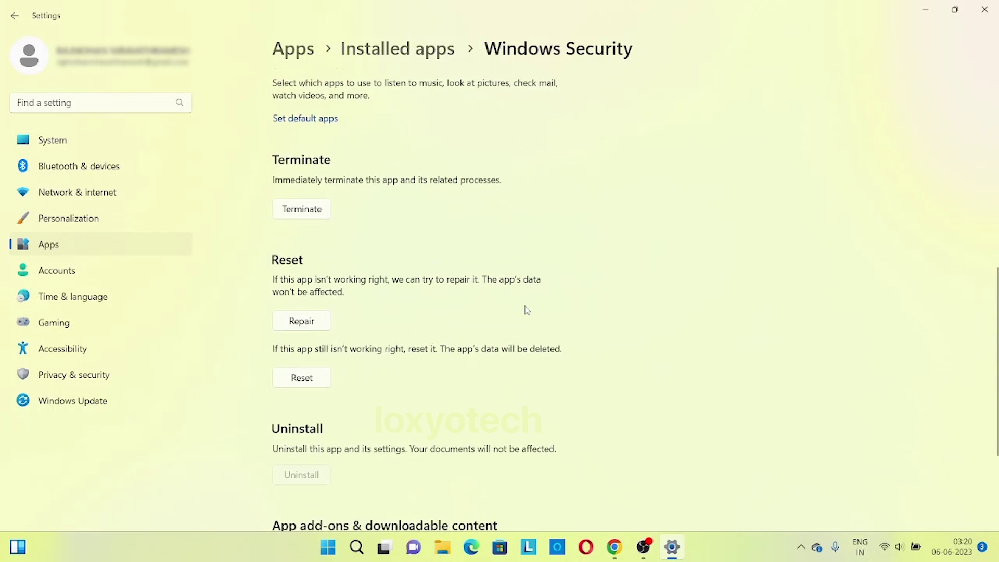
scroll(524, 310, "down", 1)
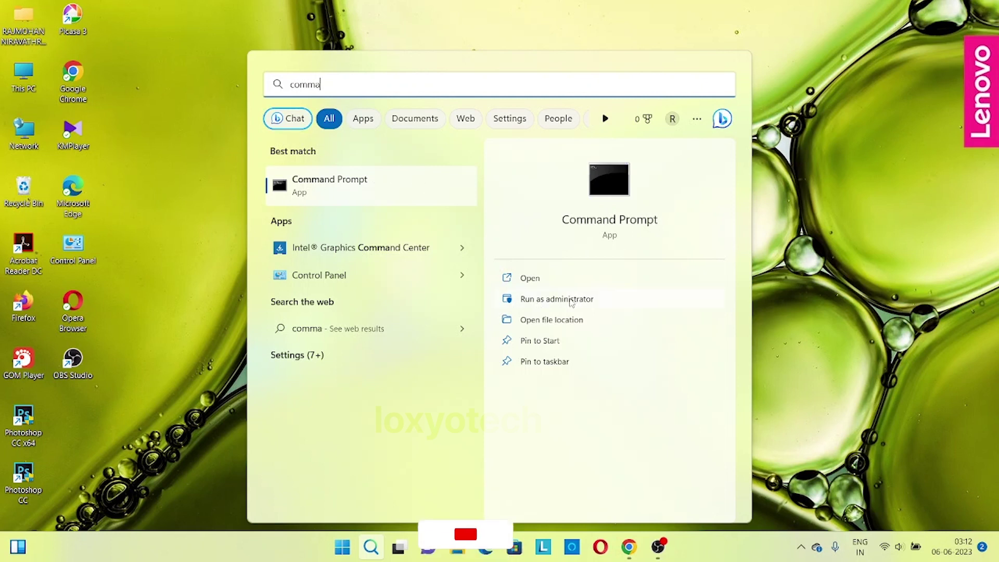
Step: Run sfc /scannow in an administrator Command Prompt
left_click(565, 302)
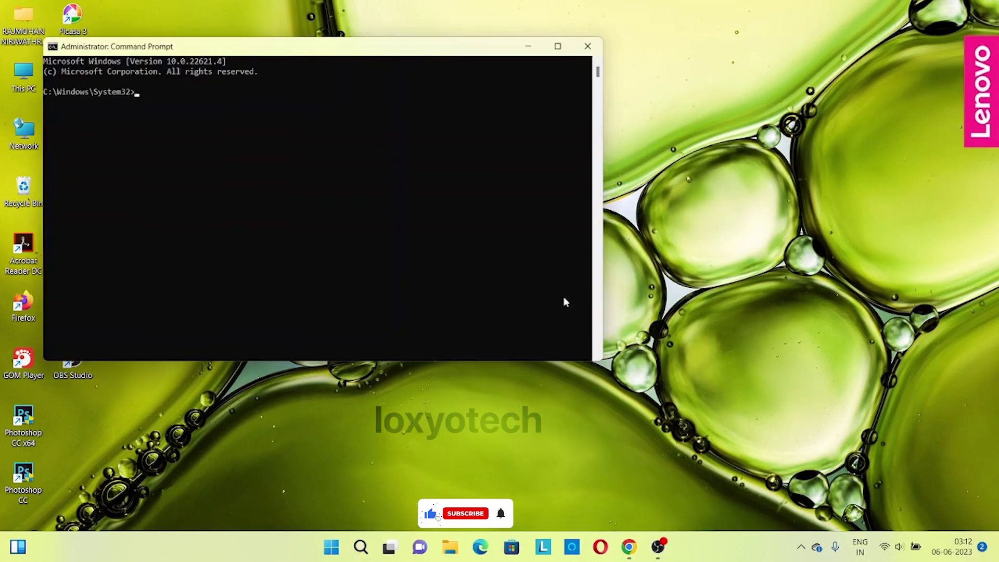
type("sfc")
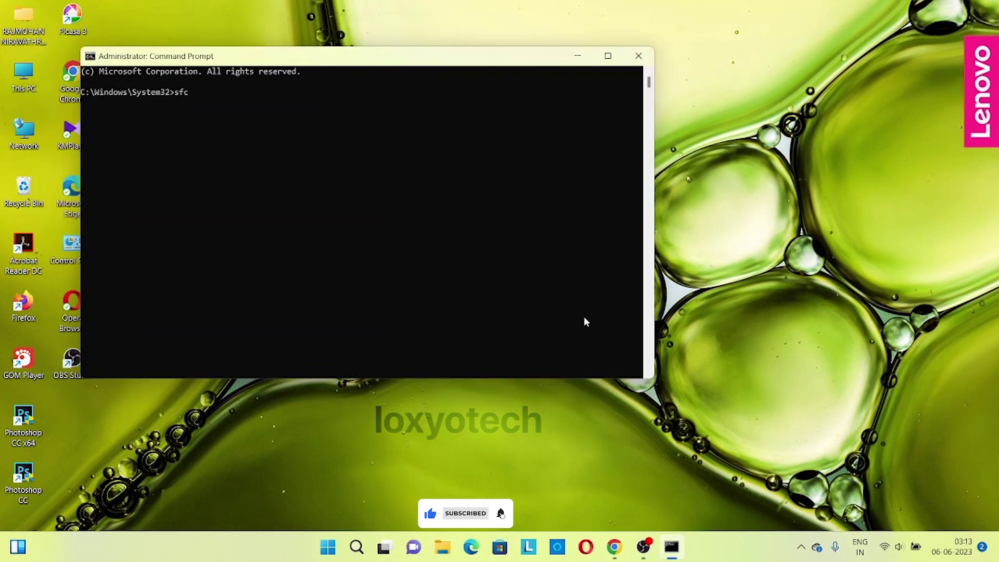
type(" /sca")
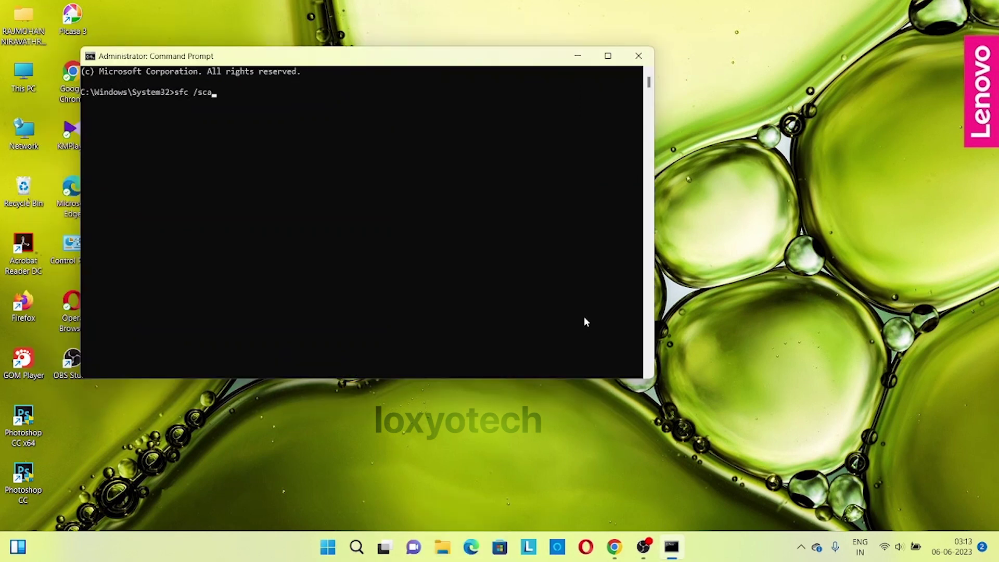
type("nnow")
key("Return")
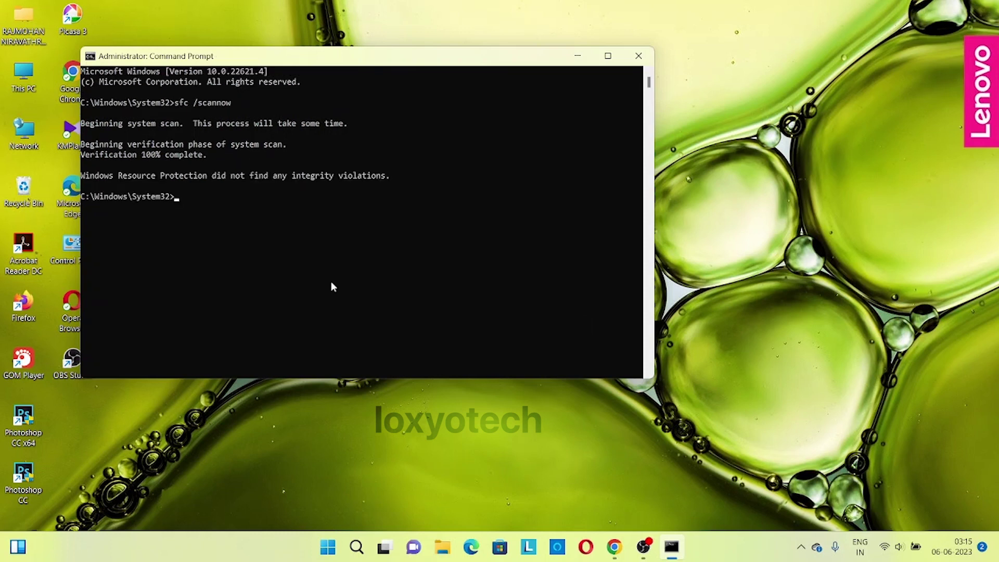
type("exit")
Step: Exit the SFC prompt and open a new administrator Command Prompt
key("Return")
key("super+s")
type("COM")
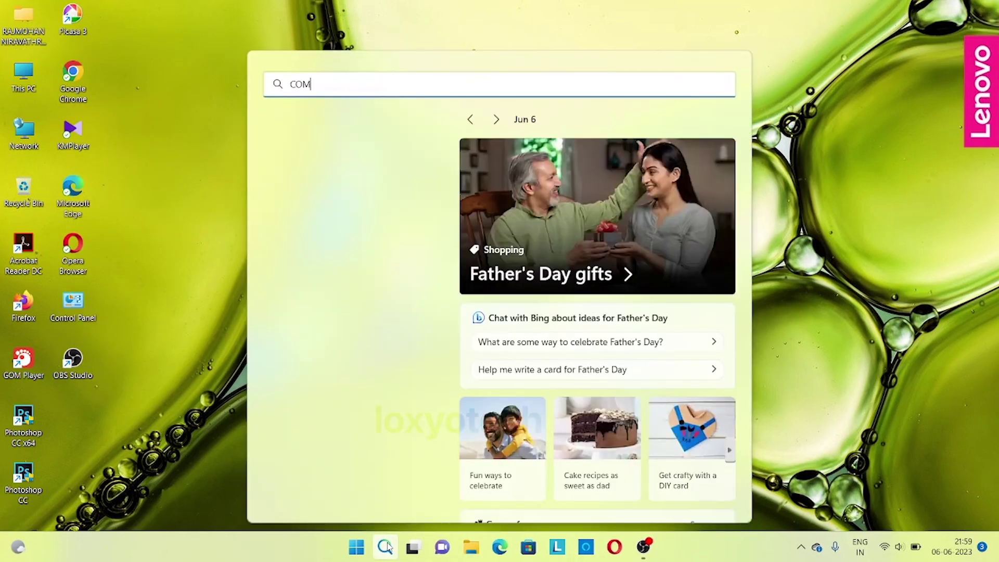
type("MAND")
left_click(542, 283)
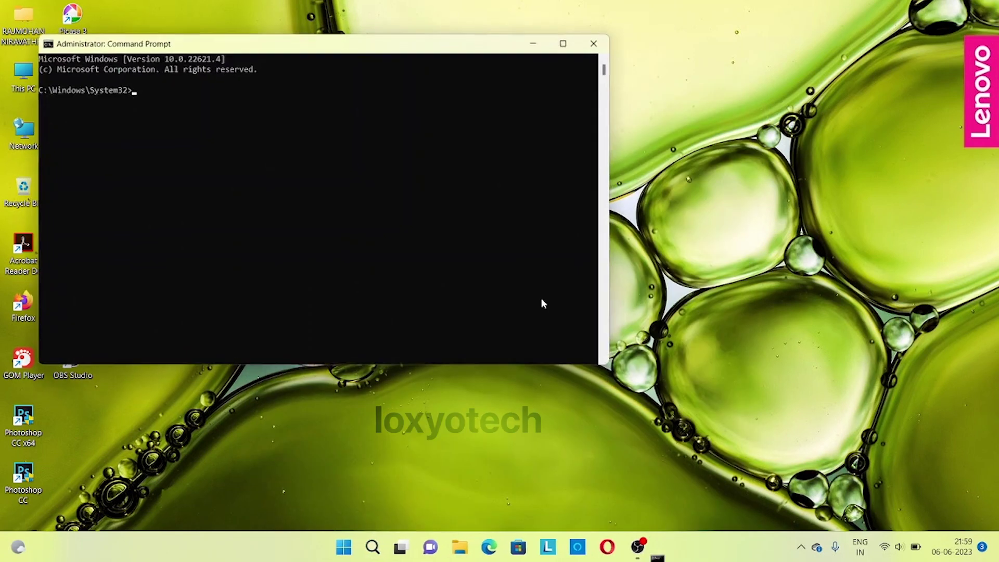
Step: Run DISM /Online /Cleanup-Image /RestoreHealth to completion, then exit the prompt
left_click(542, 303)
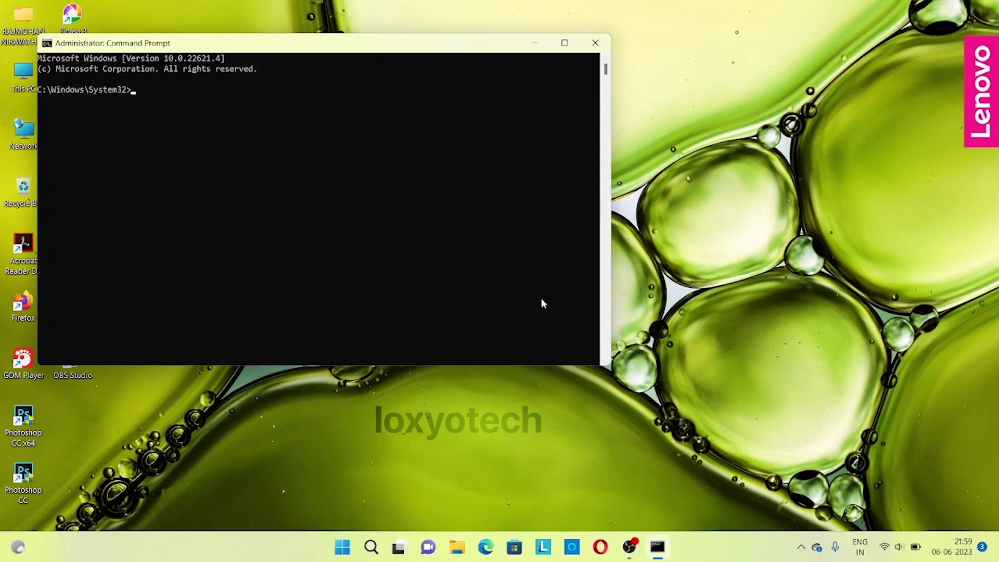
left_click(135, 90)
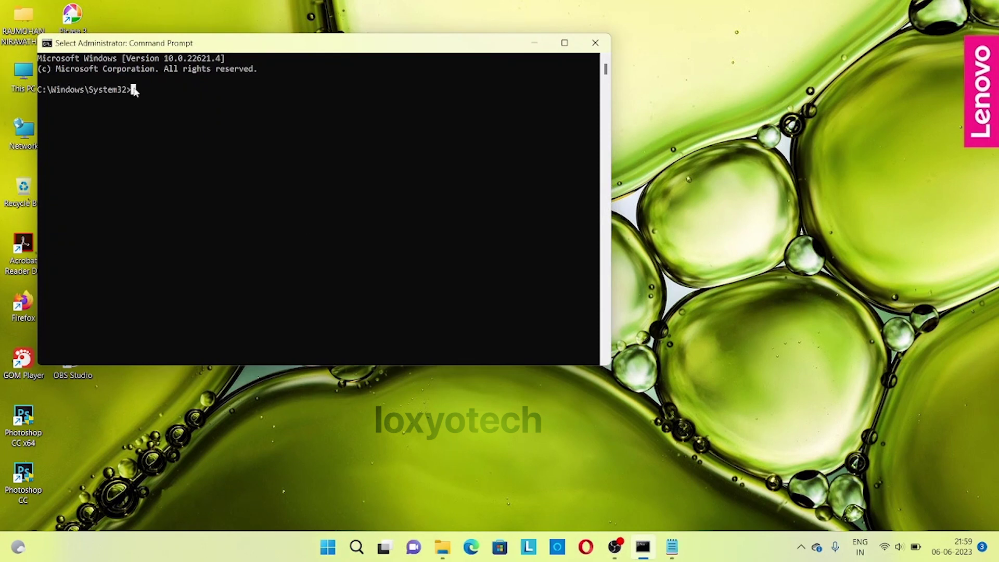
type("DISM /Online /Cleanup-Image /RestoreHealth")
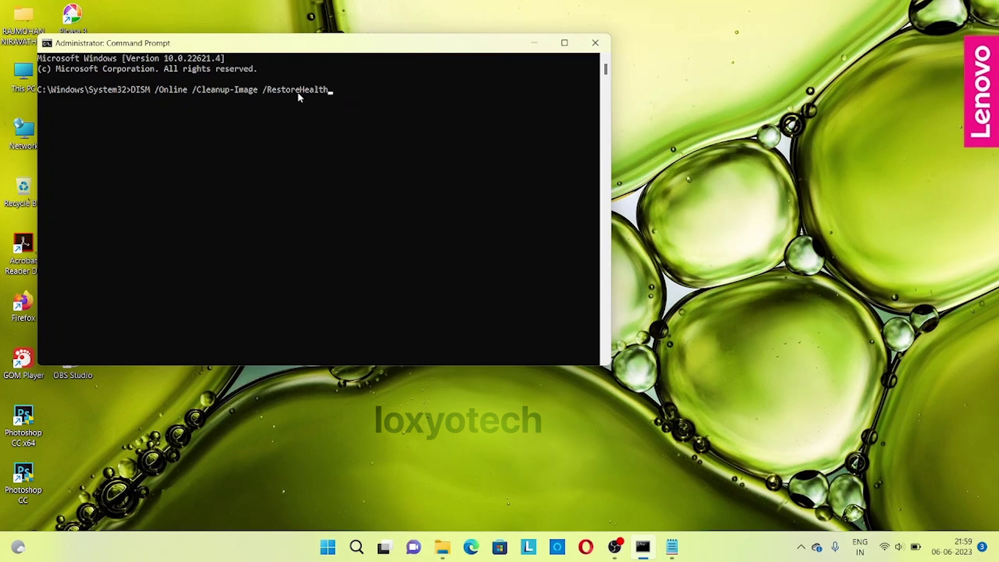
key("Return")
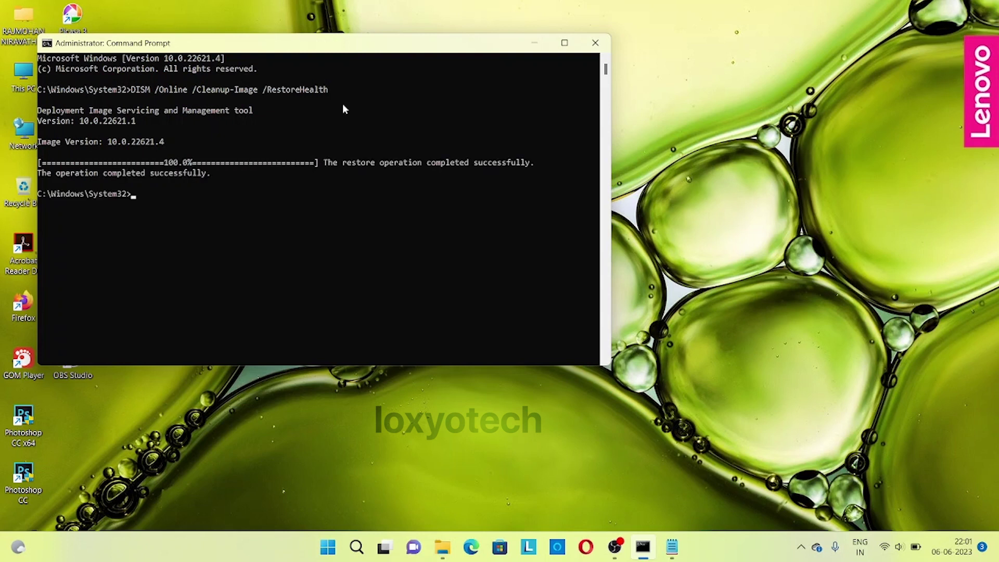
type("EXIT")
key("Return")
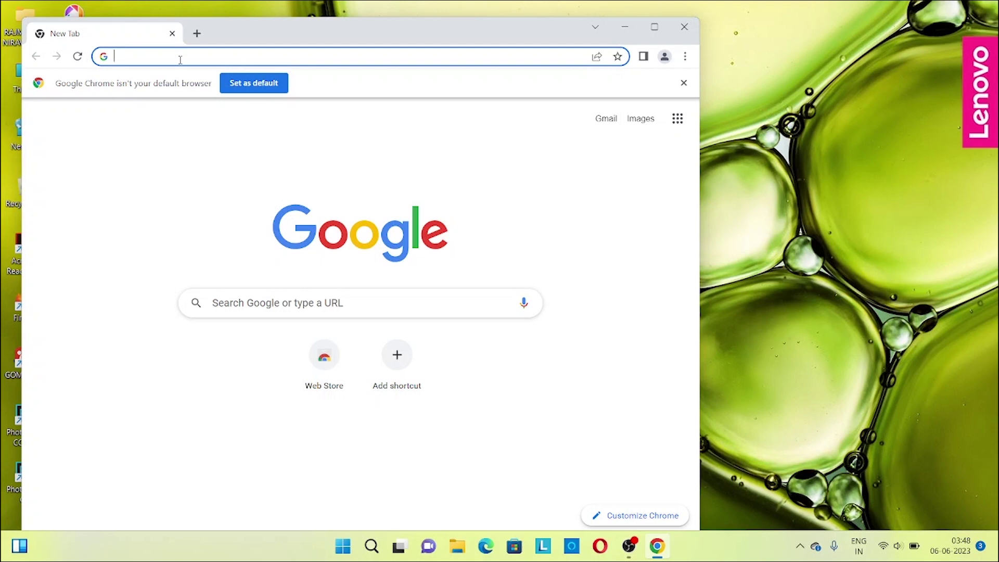
Step: Load Microsoft's Defender updates page and download the 64-bit mpam-fe package
right_click(179, 59)
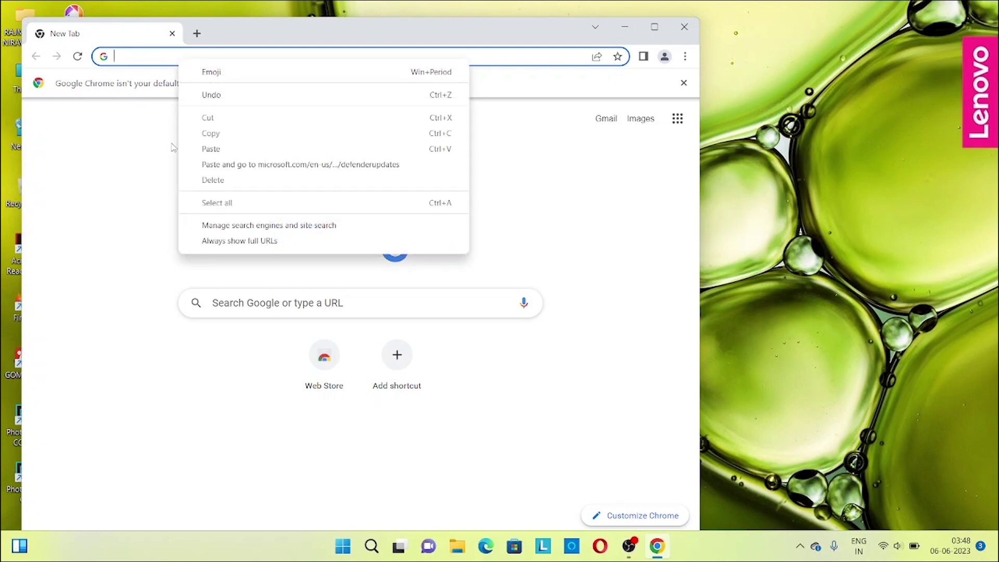
left_click(211, 148)
key("Return")
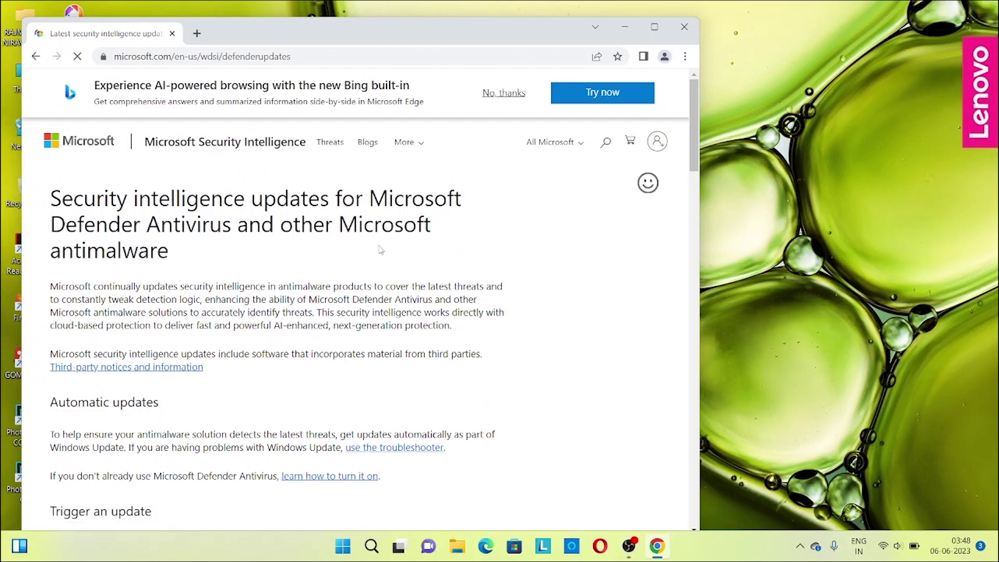
scroll(380, 250, "down", 1)
scroll(380, 250, "down", 4)
scroll(379, 250, "down", 4)
scroll(380, 250, "down", 4)
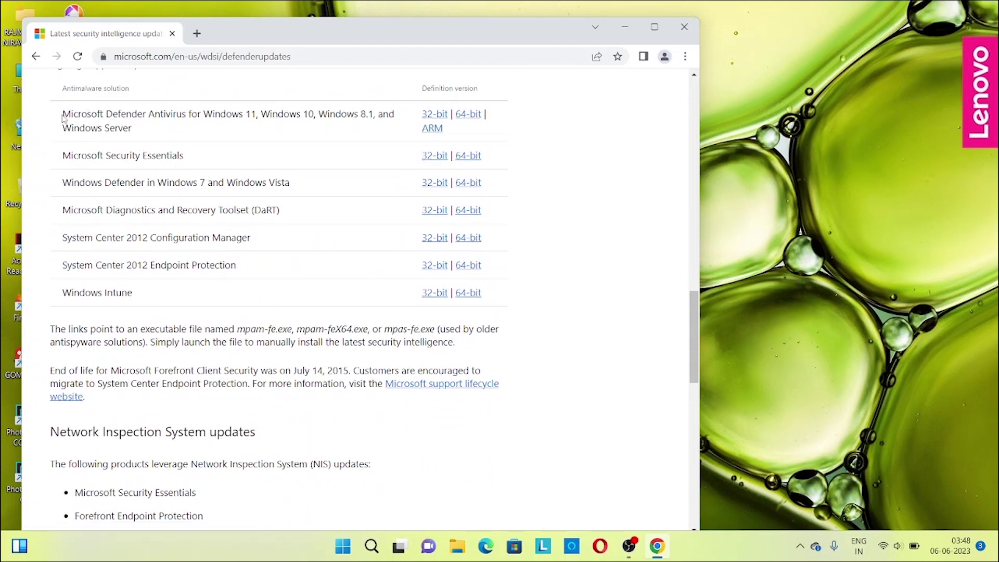
mouse_move(63, 117)
left_mouse_down()
mouse_move(397, 122)
mouse_move(384, 138)
left_mouse_up()
left_click(420, 112)
left_click(468, 114)
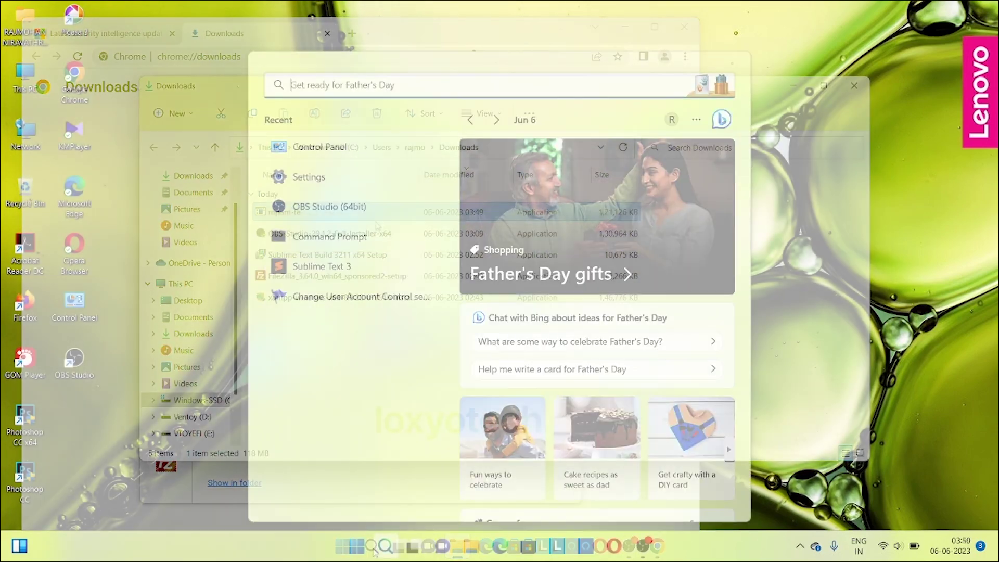
type("regedit")
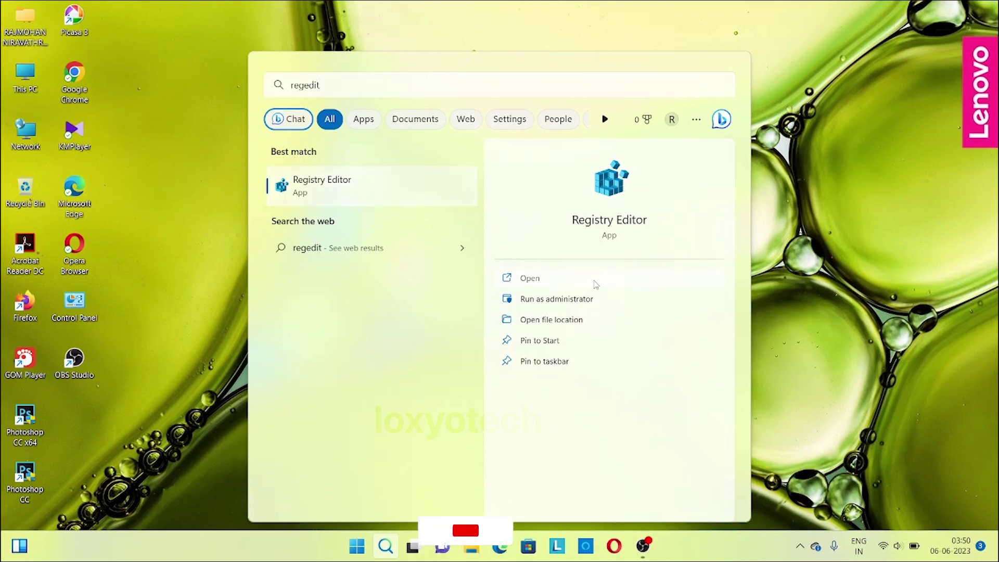
Step: Launch regedit and expand HKEY_LOCAL_MACHINE > SYSTEM > CurrentControlSet > Services
left_click(593, 281)
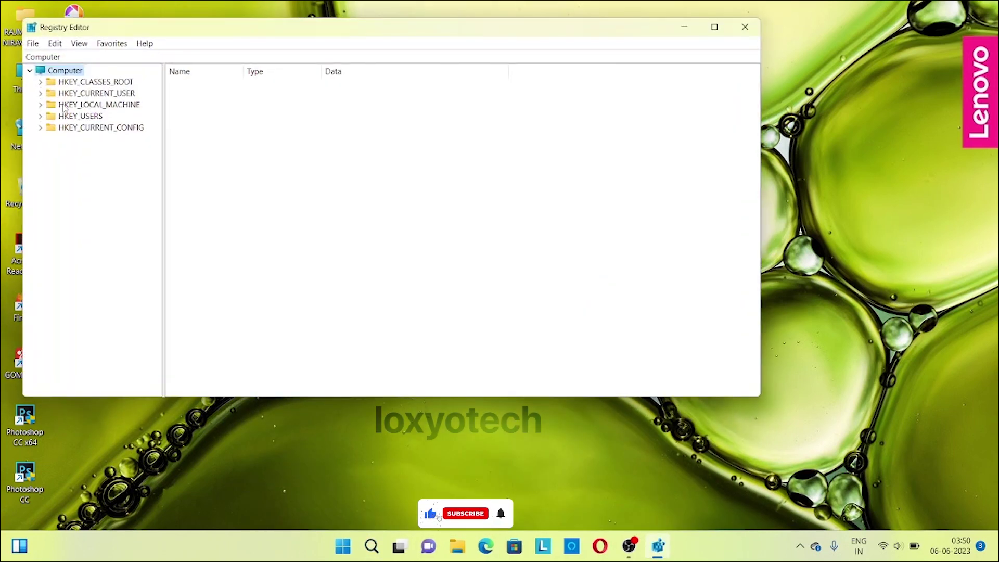
left_click(63, 106)
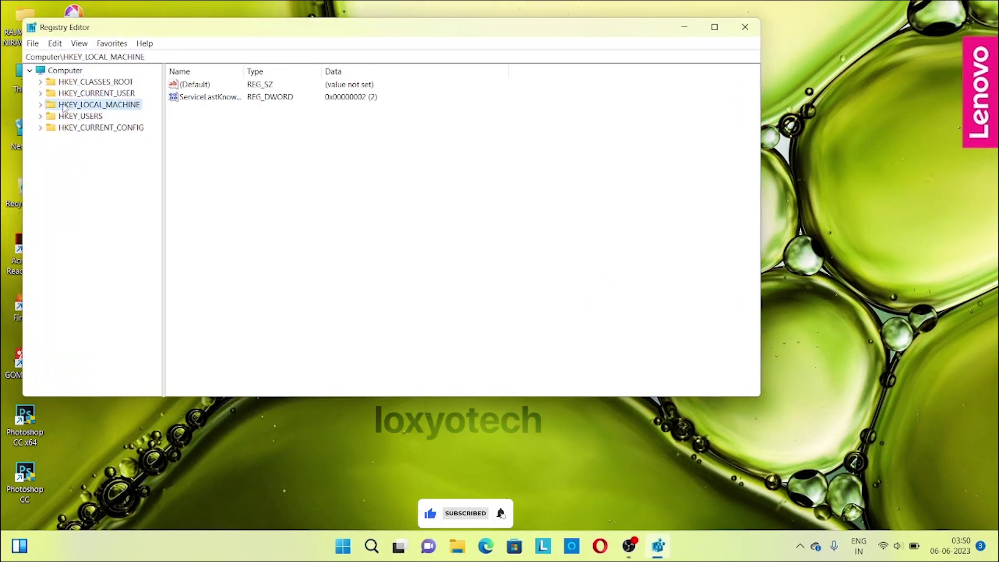
left_click(50, 172)
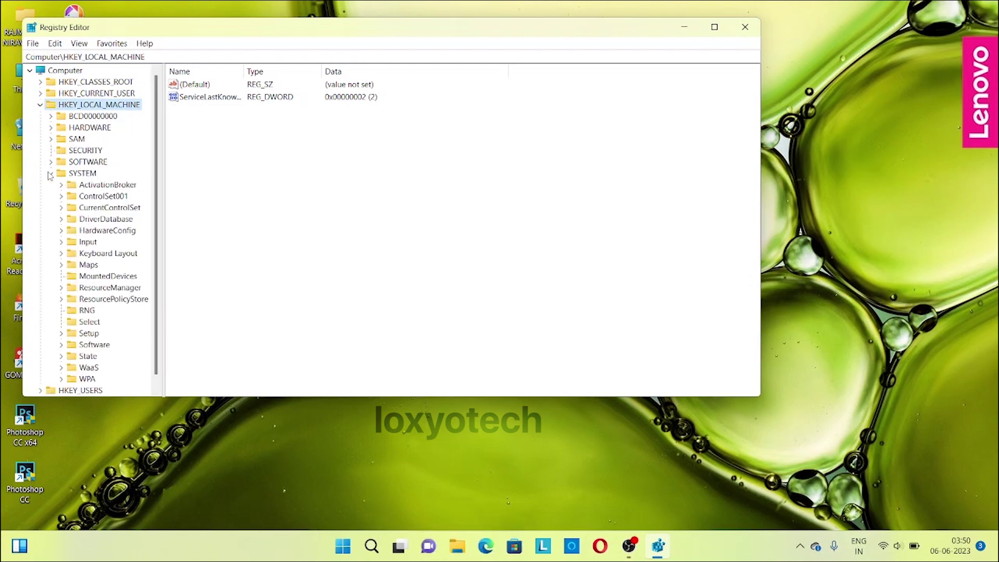
left_click(62, 175)
scroll(108, 212, "down", 1)
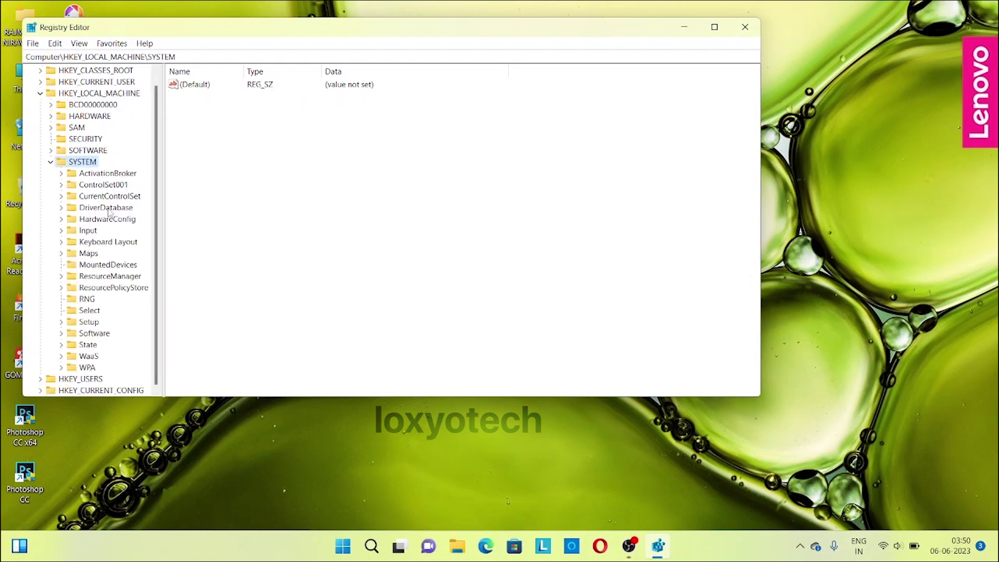
double_click(72, 198)
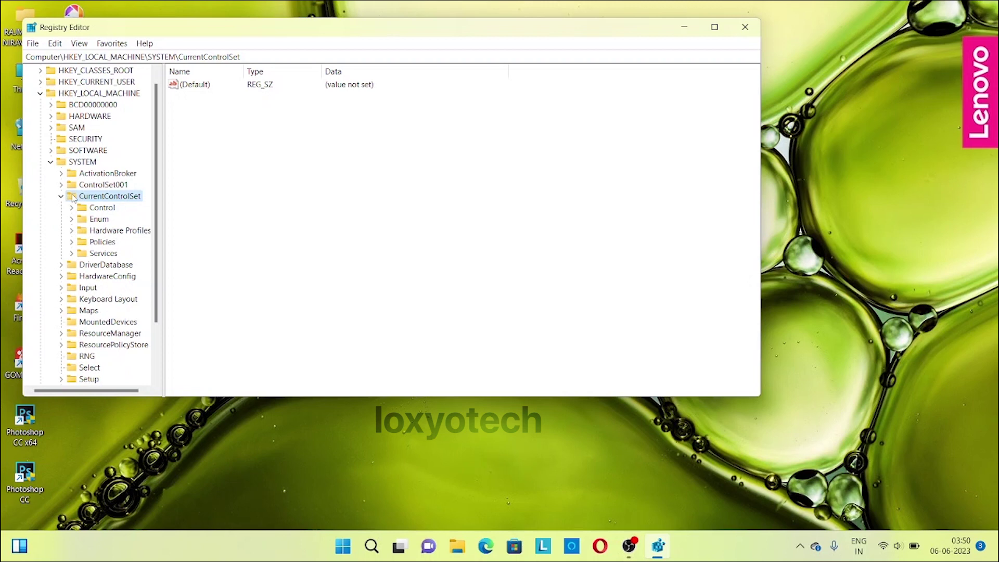
double_click(92, 253)
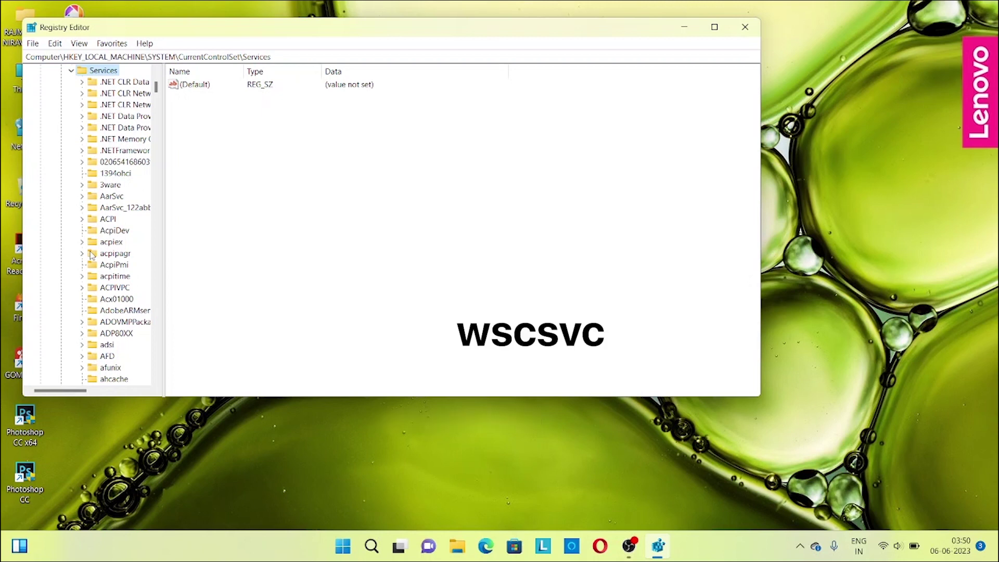
scroll(102, 234, "down", 10)
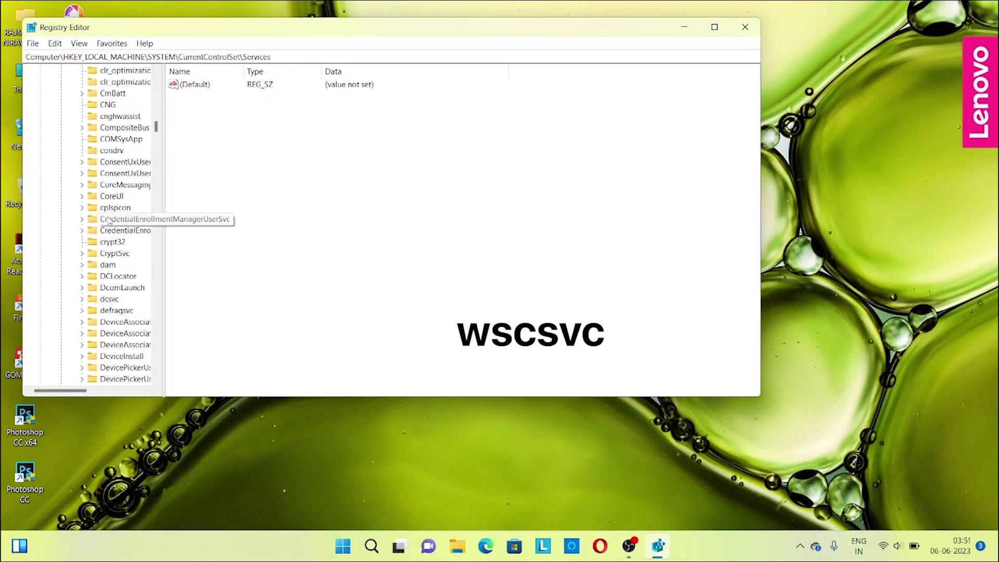
scroll(110, 250, "down", 10)
scroll(113, 328, "down", 15)
scroll(111, 334, "down", 3)
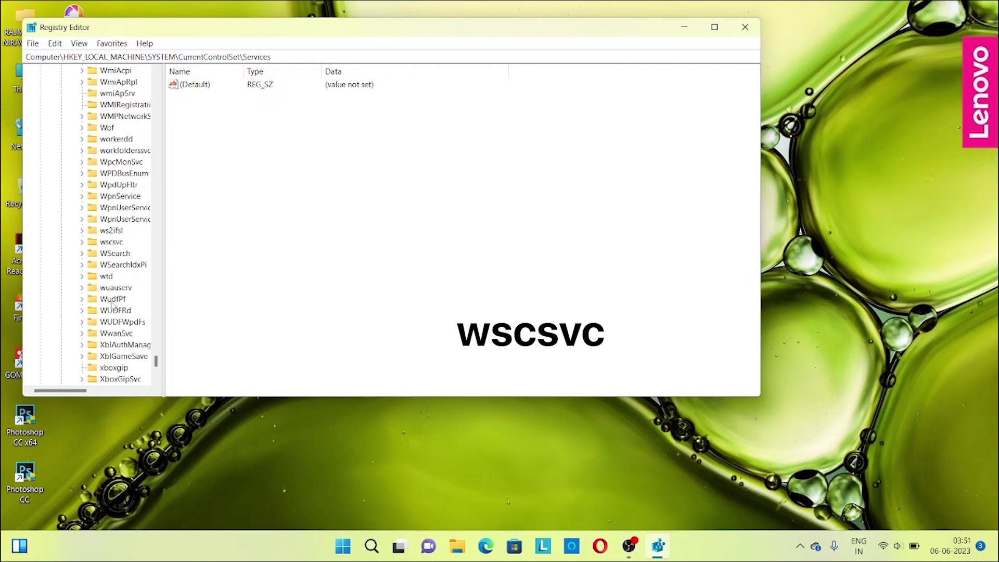
Step: Keep the wscsvc Start value at 2, then close Registry Editor
left_click(112, 243)
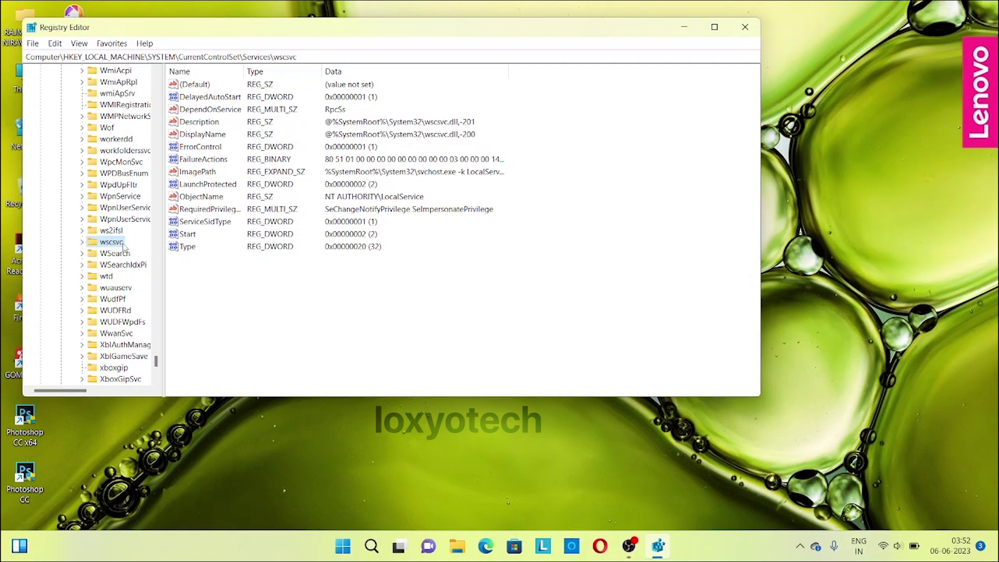
left_click(190, 235)
double_click(189, 239)
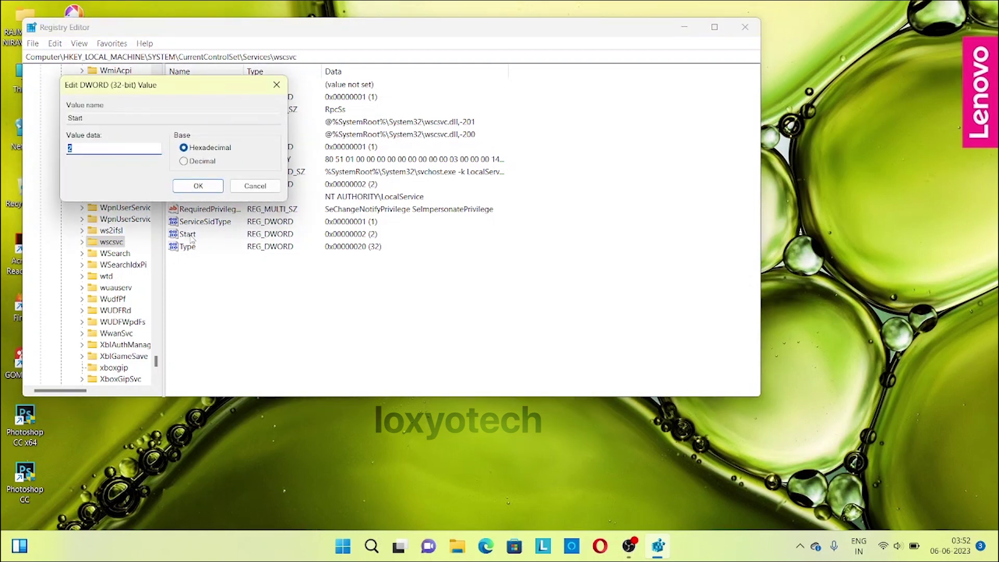
key("Return")
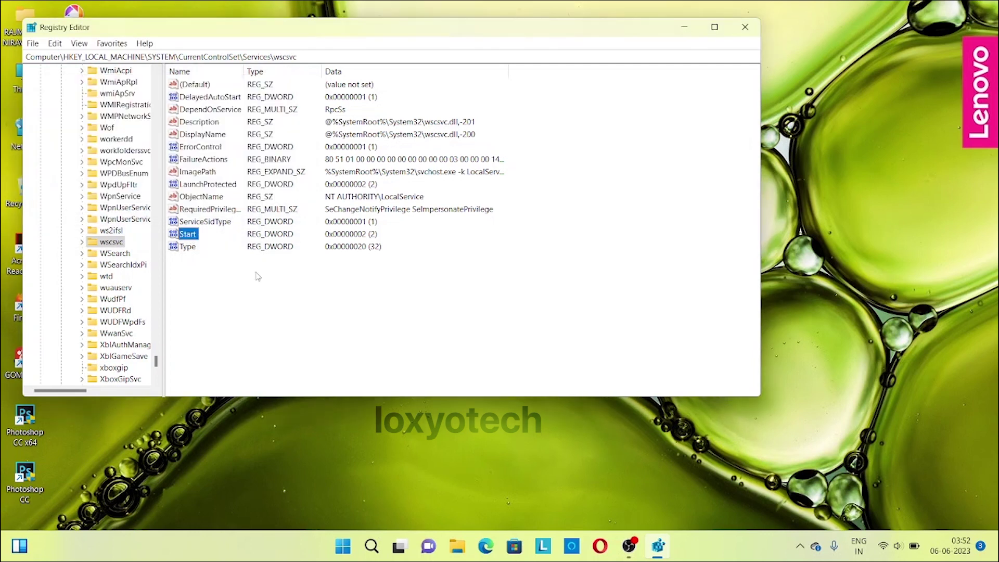
left_click(744, 27)
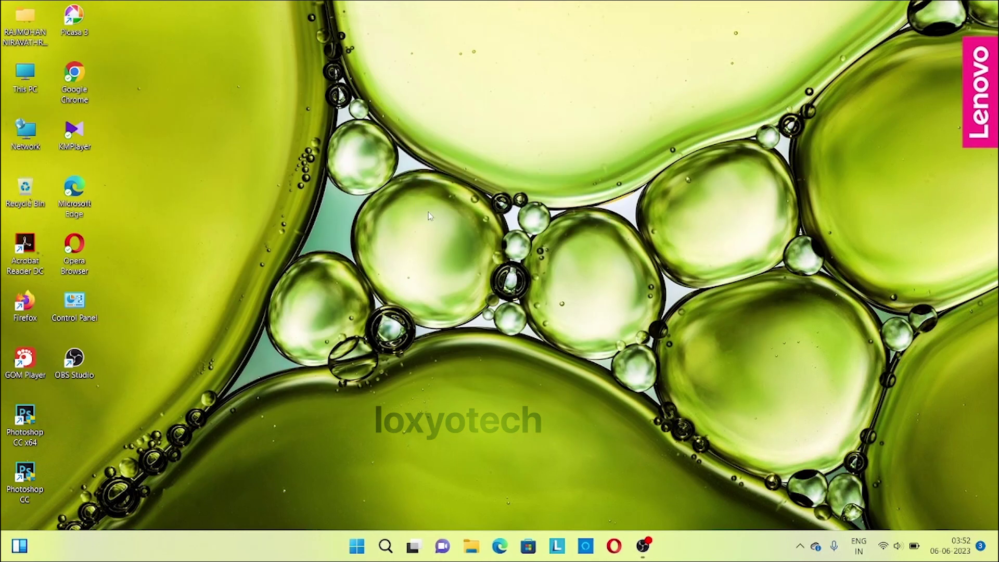